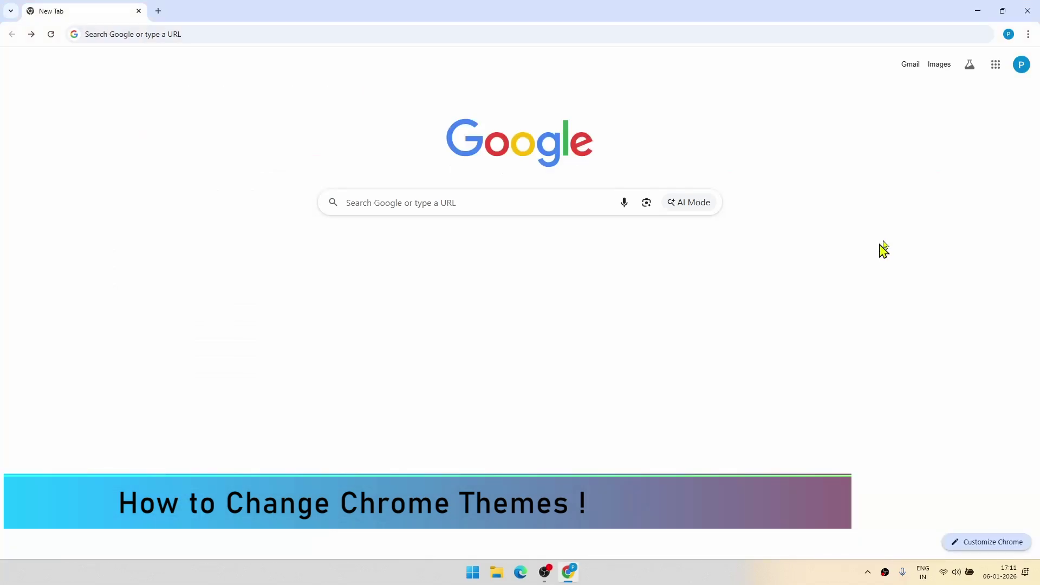
pyautogui.click(1028, 36)
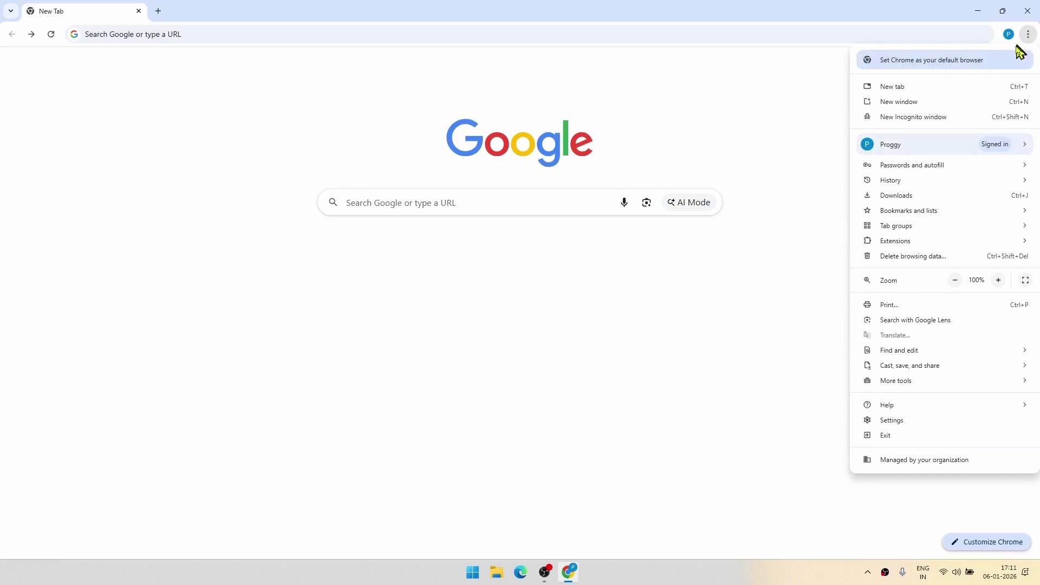
pyautogui.moveTo(895, 380)
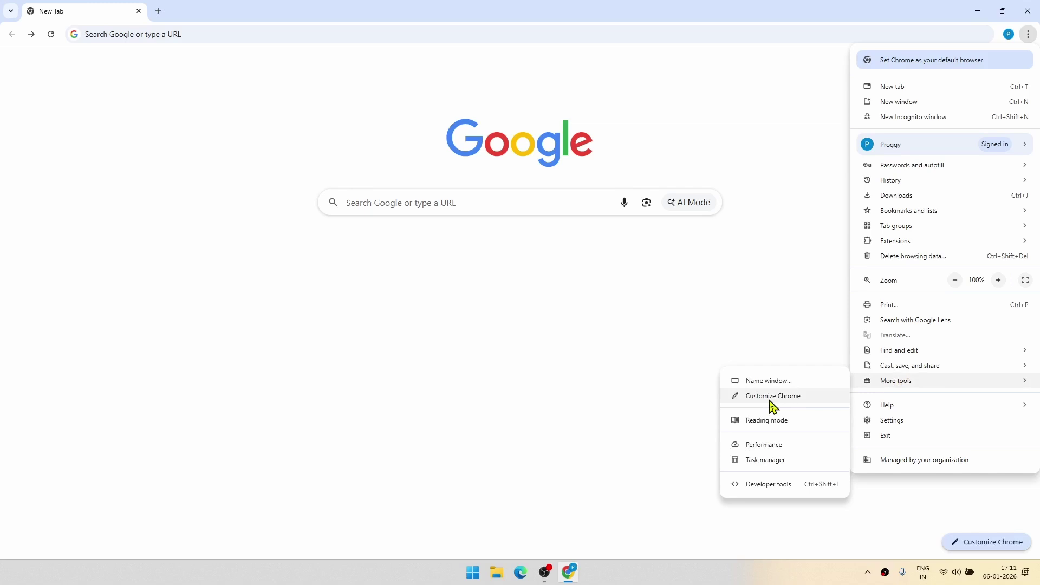
pyautogui.click(878, 507)
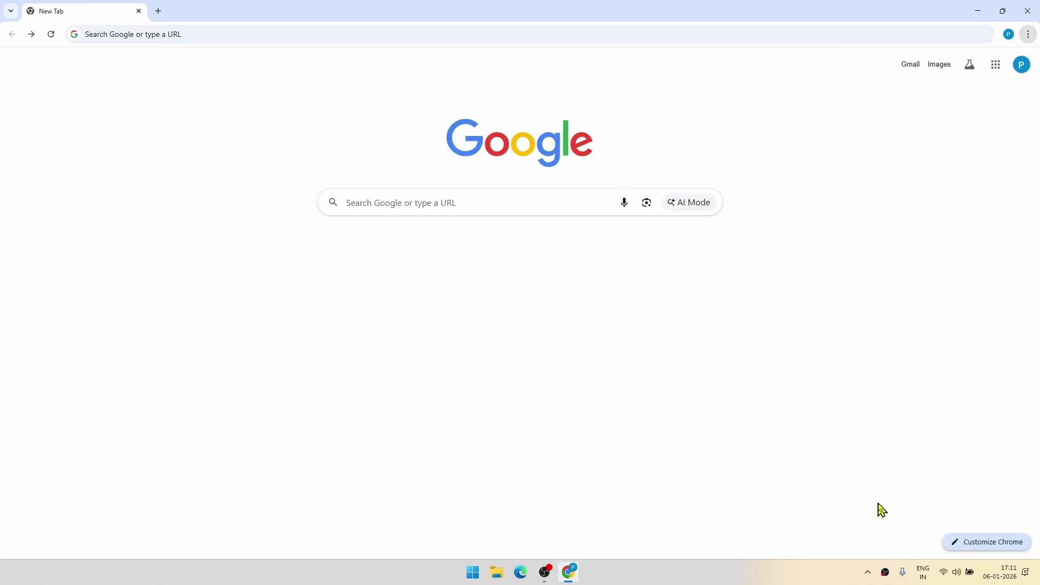
# Open the Chrome customization options and try the orange and pink base colours, finishing with the bright green one
pyautogui.click(963, 544)
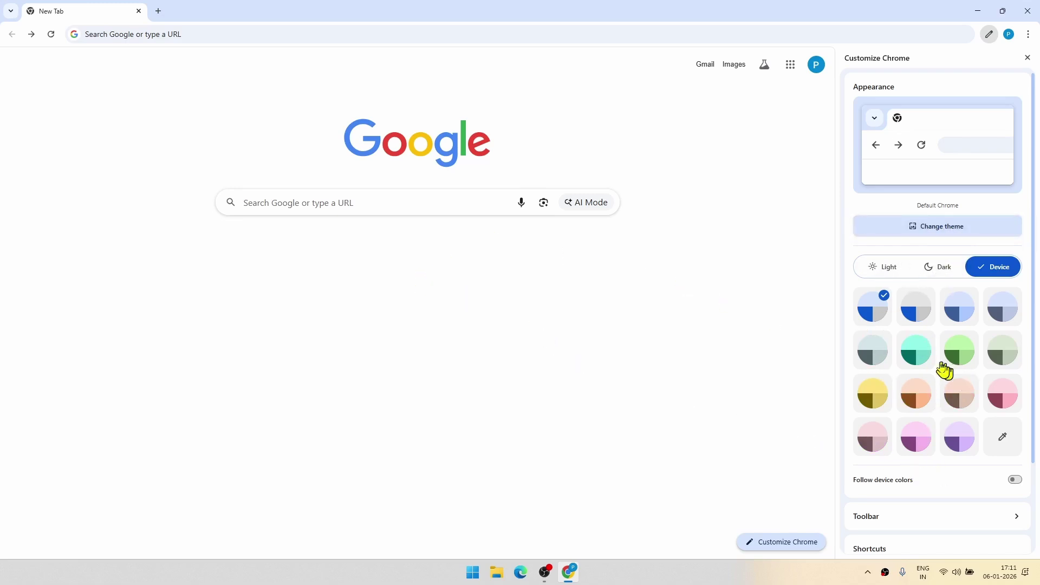
pyautogui.click(919, 399)
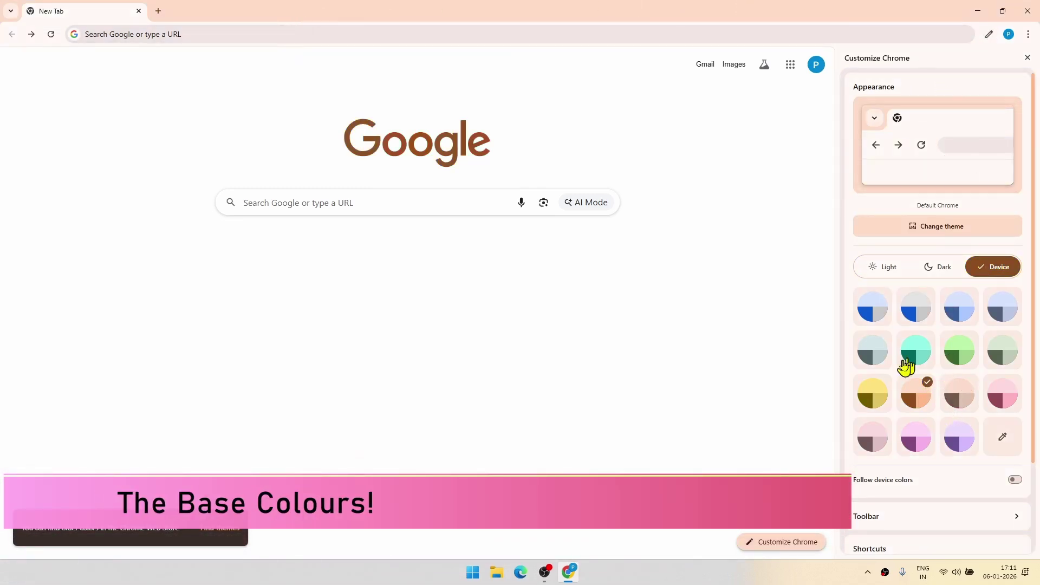
pyautogui.click(912, 436)
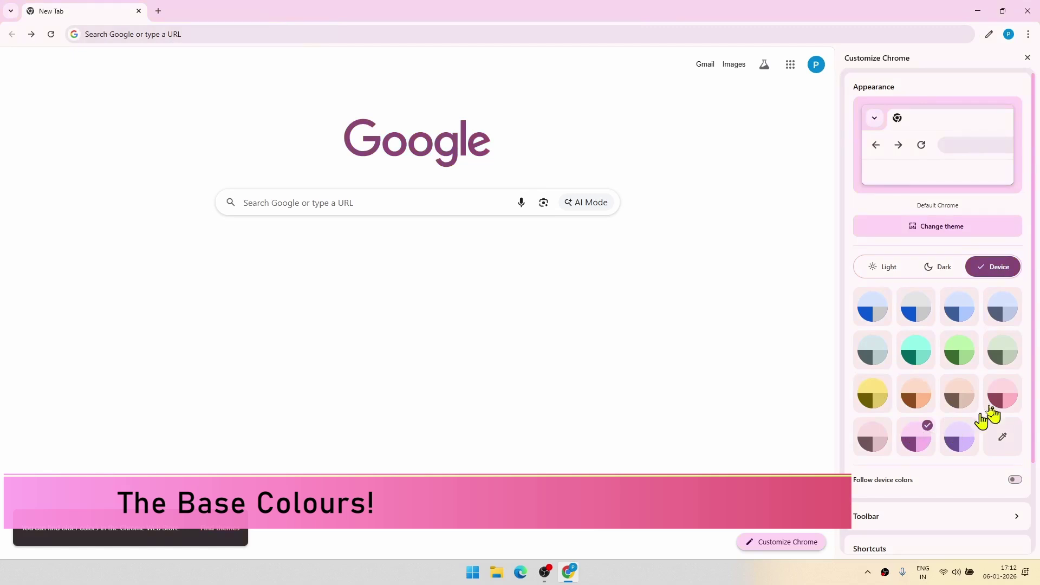
pyautogui.click(968, 352)
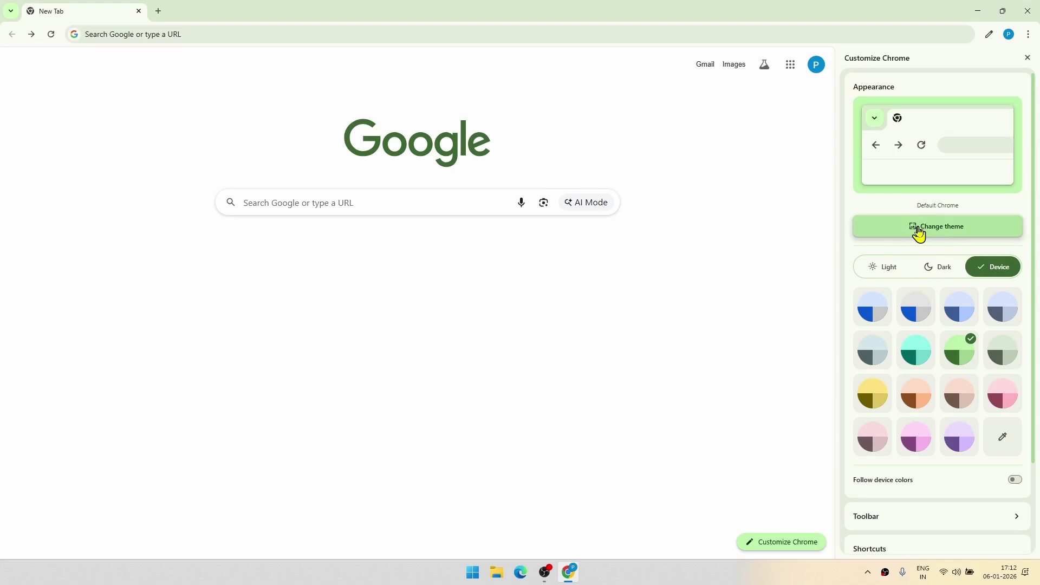
# Browse the theme collections and apply the Soft Orange background from Solid colors
pyautogui.click(917, 236)
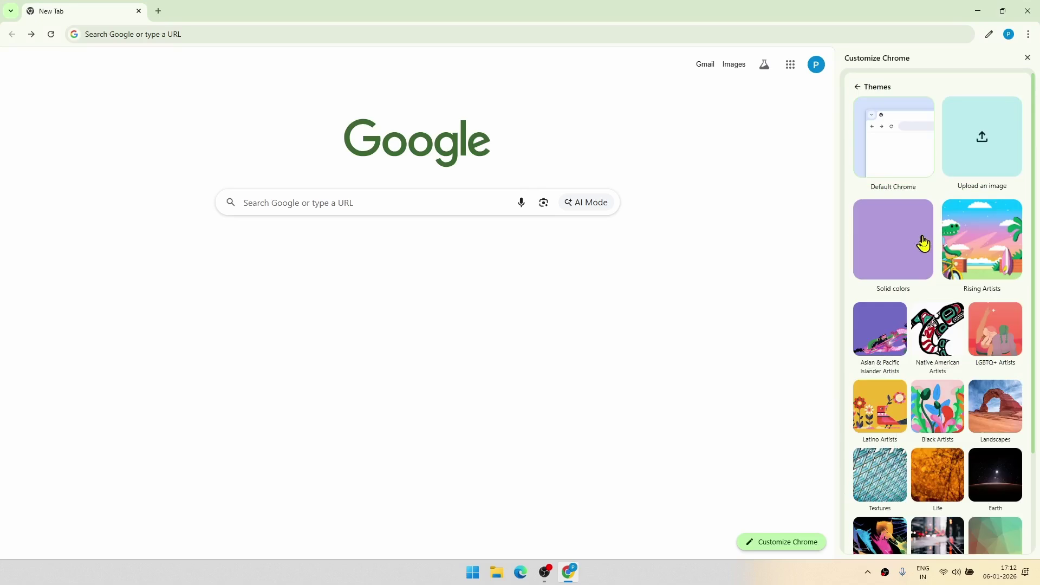
pyautogui.scroll(-3, 969, 292)
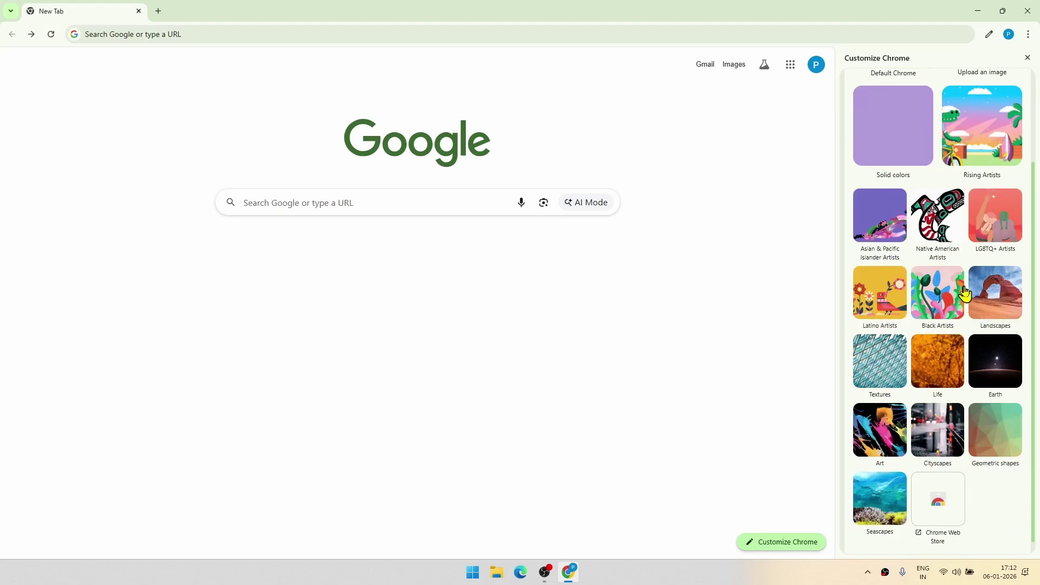
pyautogui.scroll(3, 978, 445)
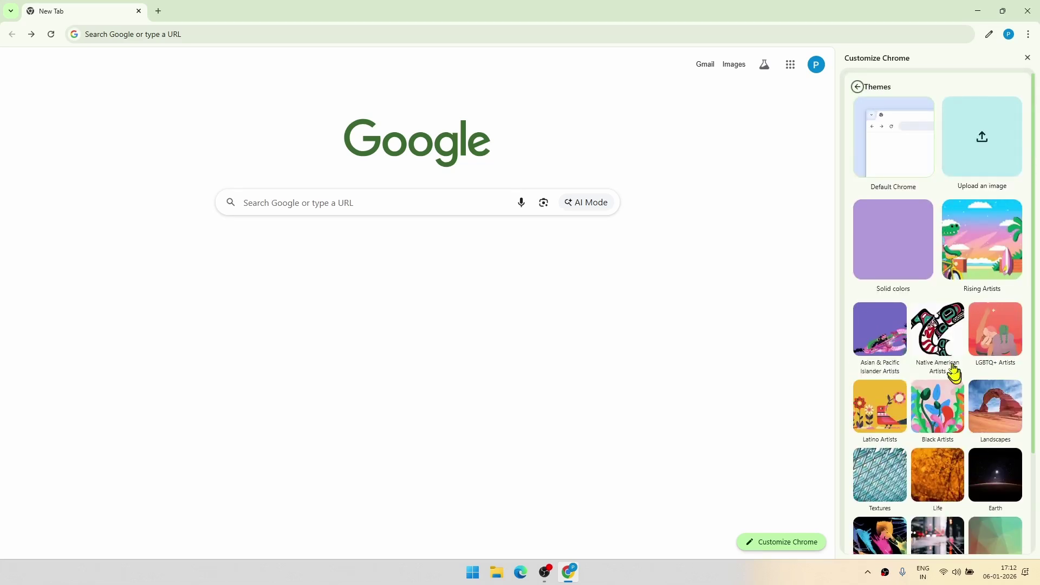
pyautogui.click(903, 274)
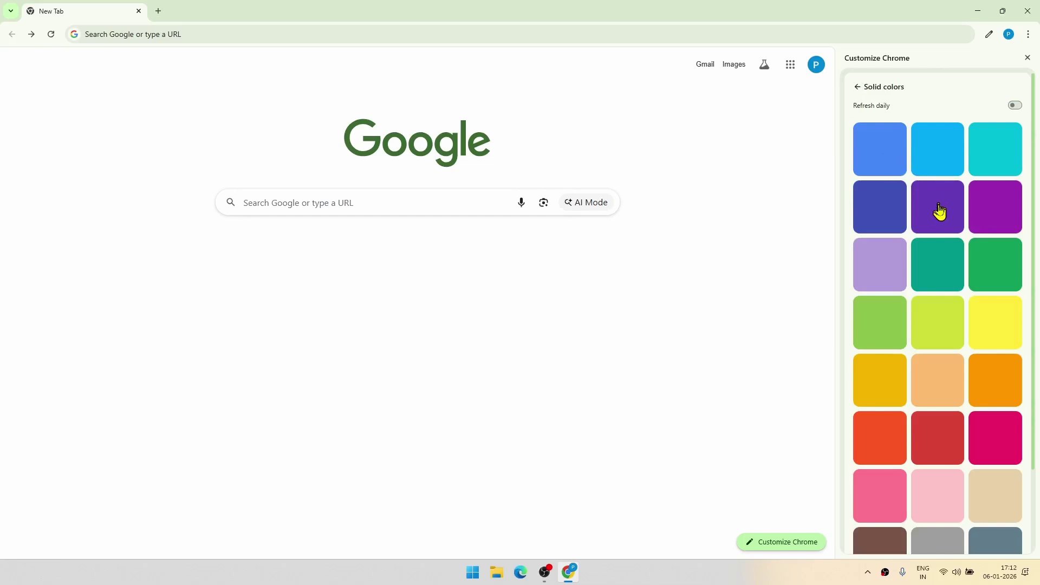
pyautogui.click(923, 394)
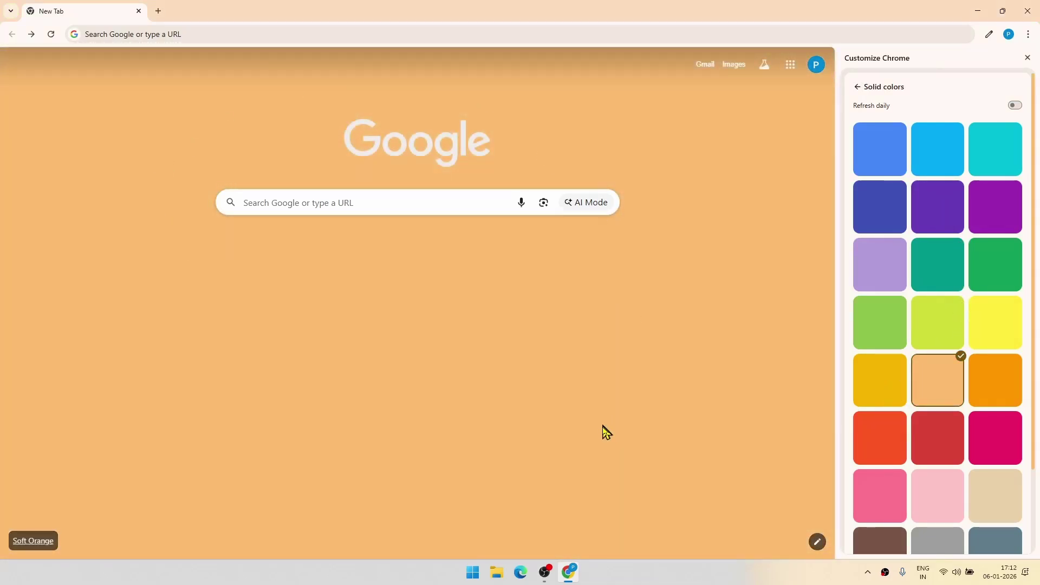
# Change the solid-color background to Black
pyautogui.scroll(-2, 940, 440)
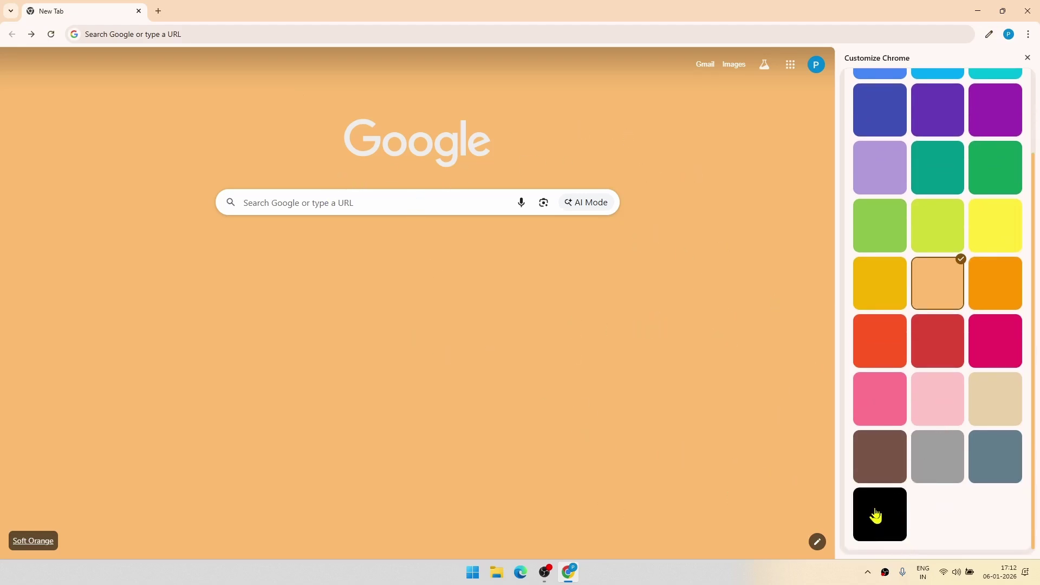
pyautogui.click(875, 516)
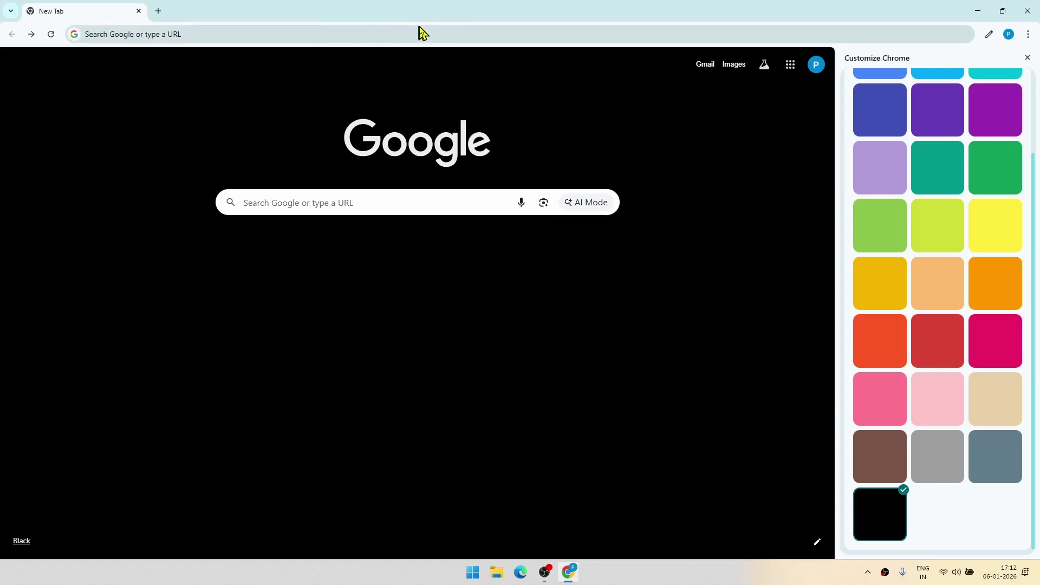
pyautogui.scroll(3, 972, 241)
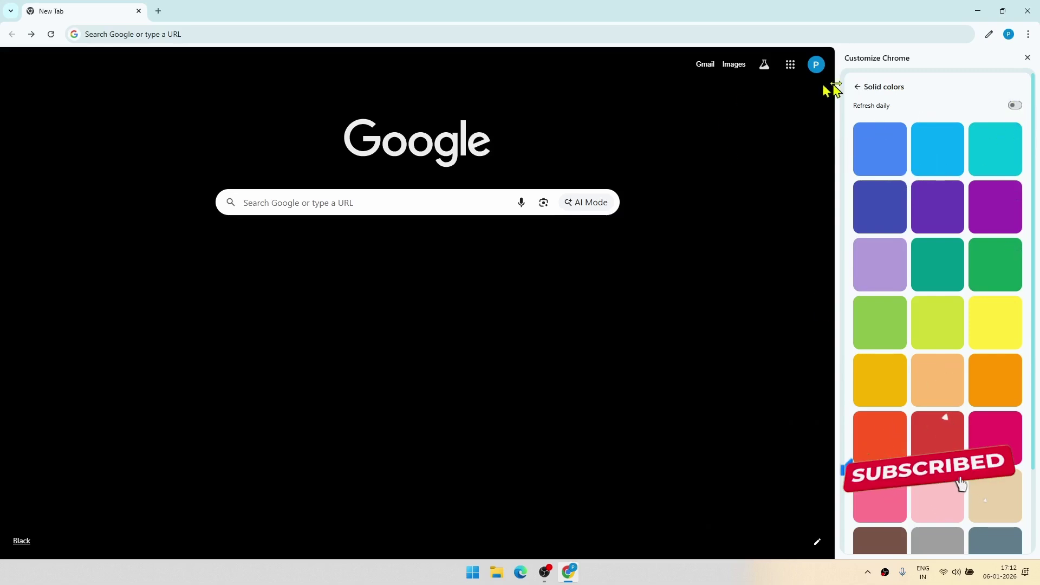
# Go back to the theme collections and apply the Flourish night-garden artwork from Rising Artists
pyautogui.click(858, 90)
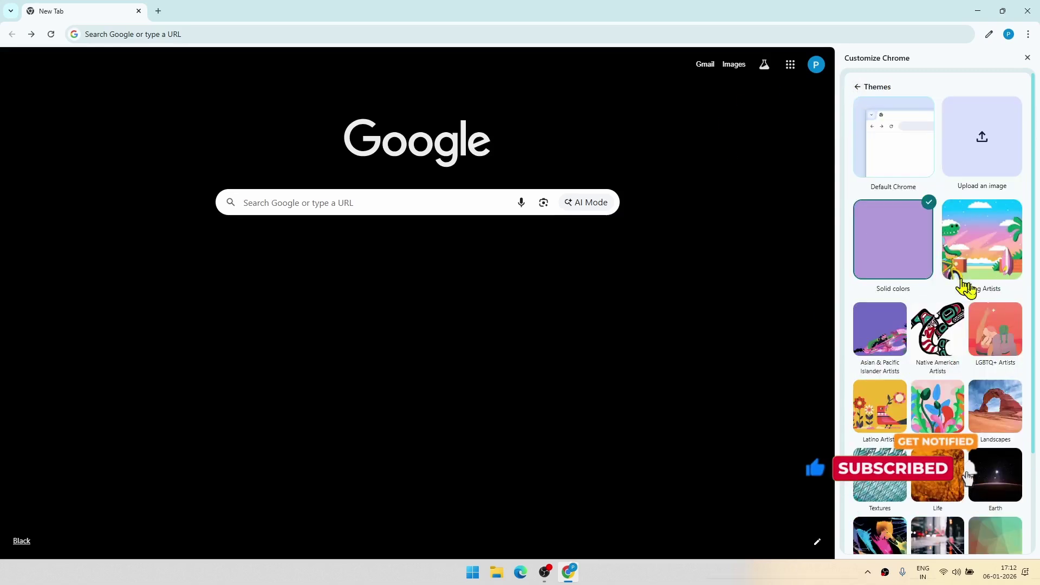
pyautogui.scroll(-2, 991, 368)
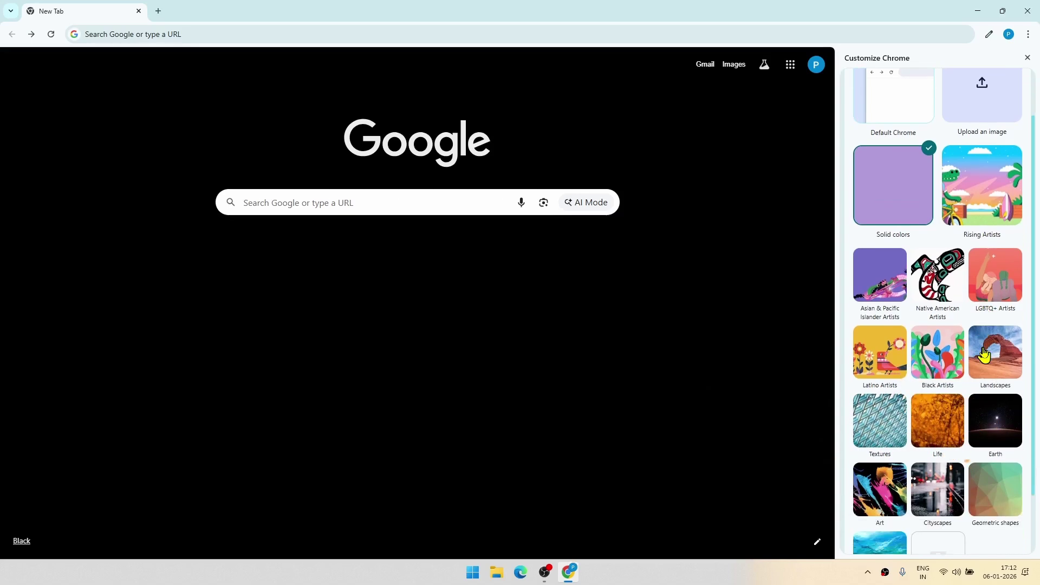
pyautogui.scroll(3, 981, 434)
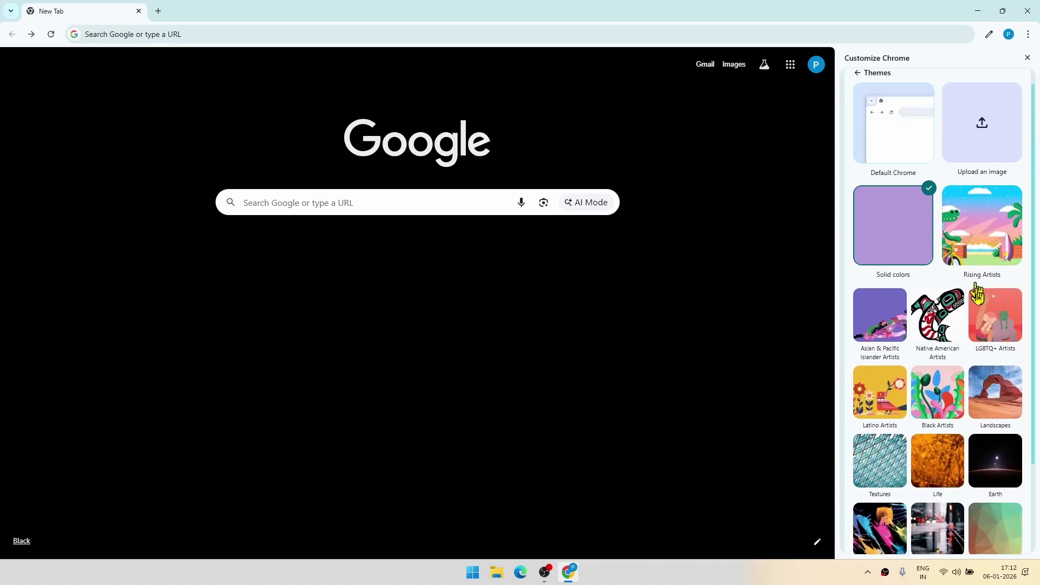
pyautogui.click(978, 208)
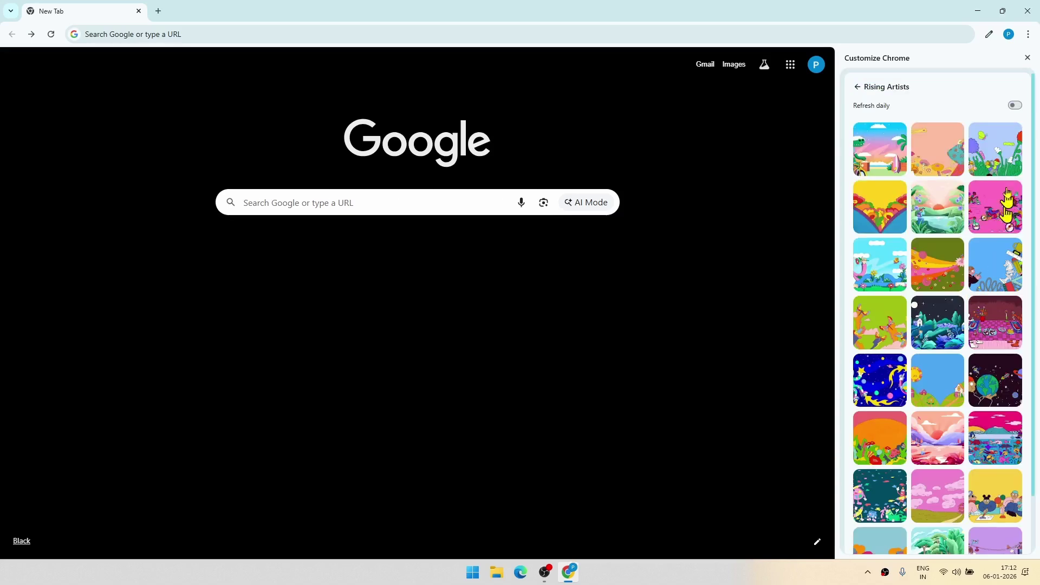
pyautogui.click(956, 320)
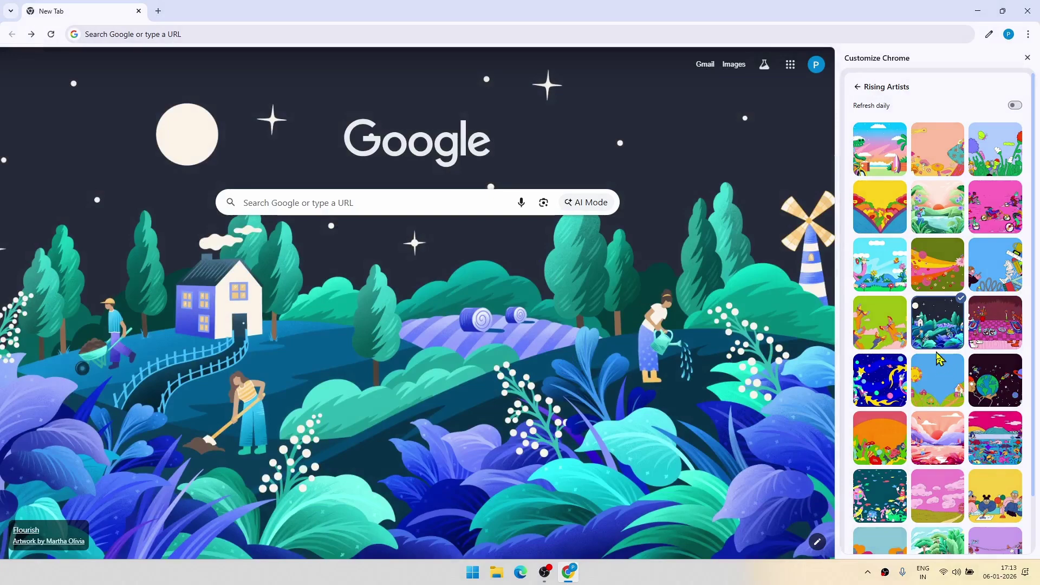
pyautogui.scroll(-1, 939, 358)
pyautogui.scroll(1, 935, 342)
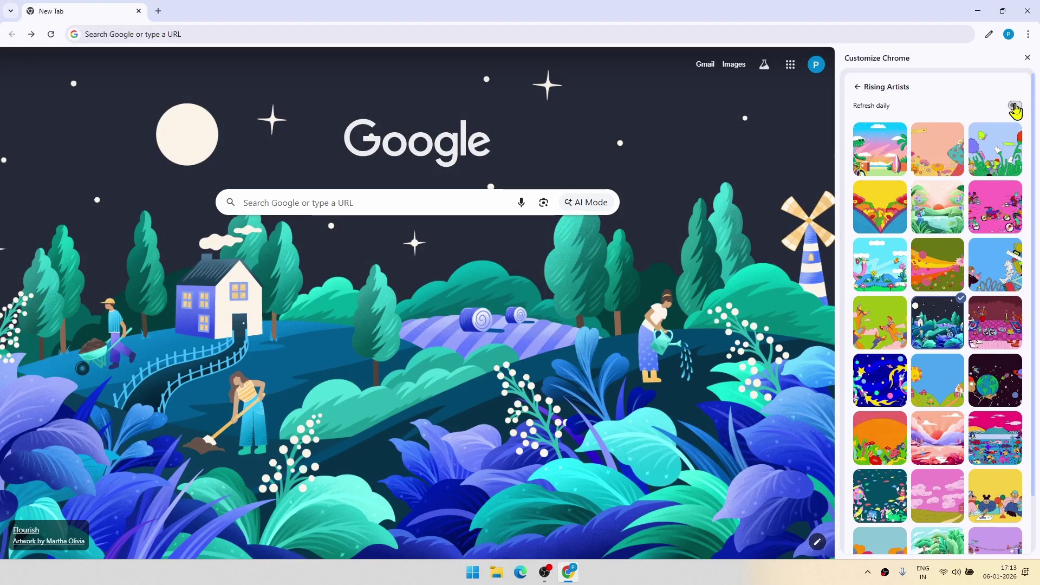
# Leave the Rising Artists collection and open the Chrome Web Store themes page from the theme collections
pyautogui.click(857, 87)
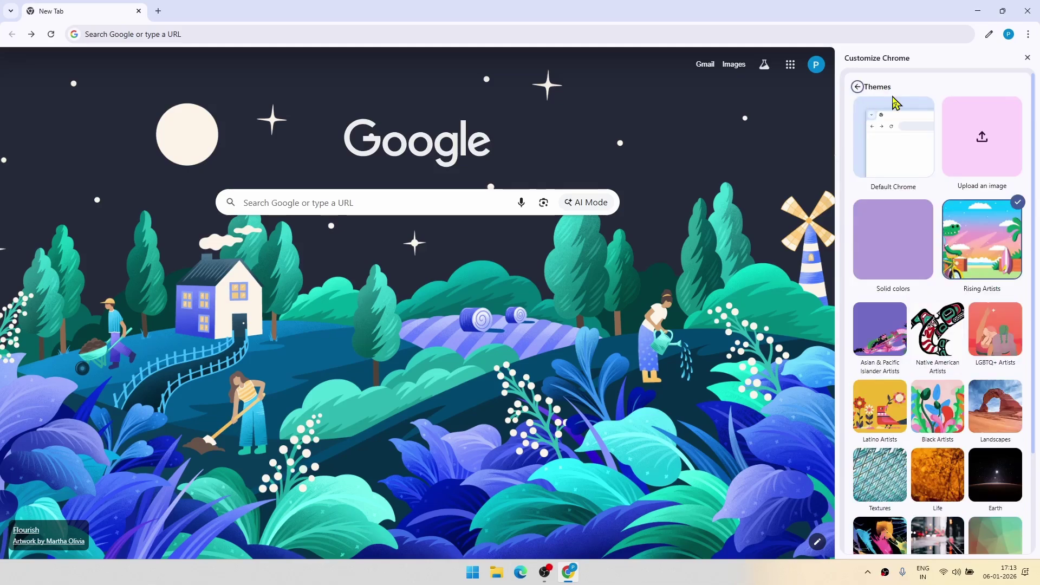
pyautogui.click(858, 89)
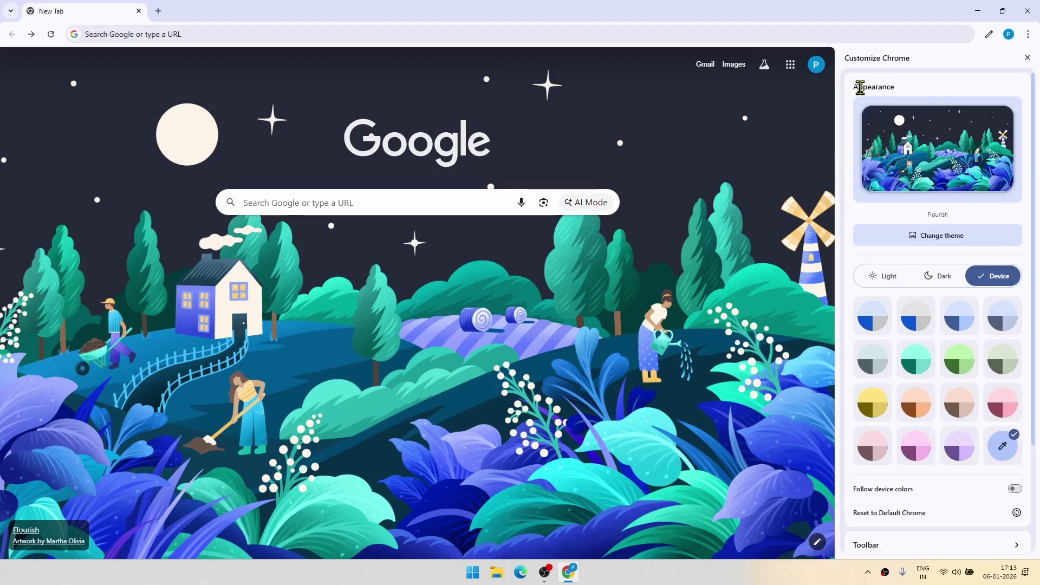
pyautogui.click(937, 244)
pyautogui.scroll(-3, 953, 341)
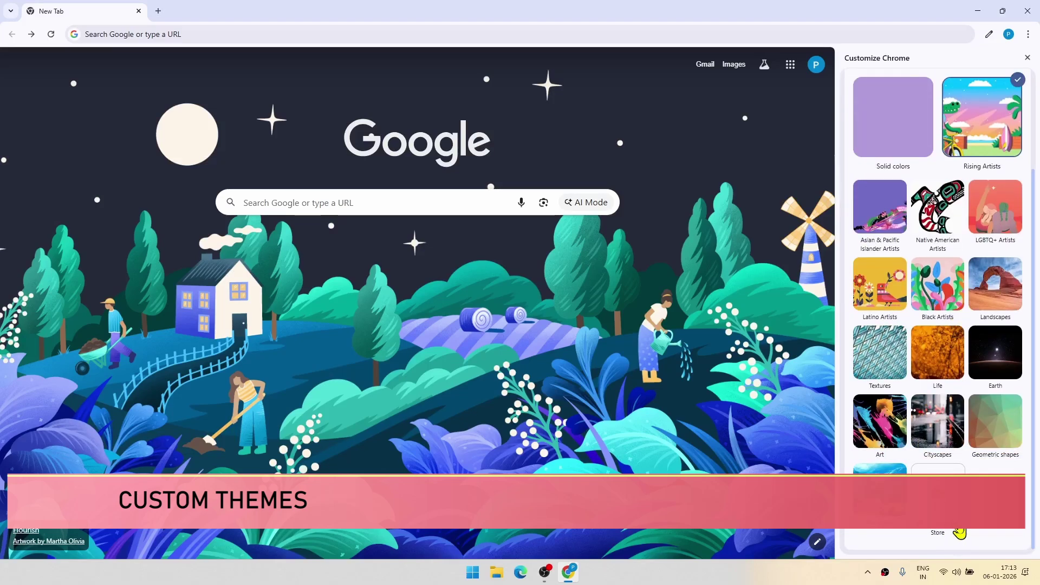
pyautogui.click(953, 538)
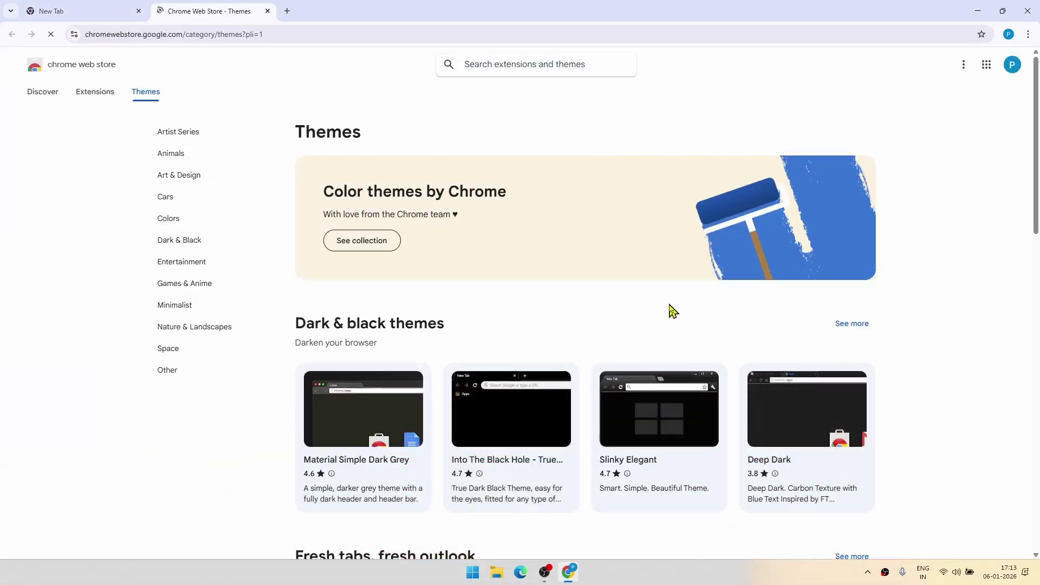
# Browse the theme categories on the Chrome Web Store themes page, from dark themes to animal and tranquil ones
pyautogui.scroll(-2, 672, 310)
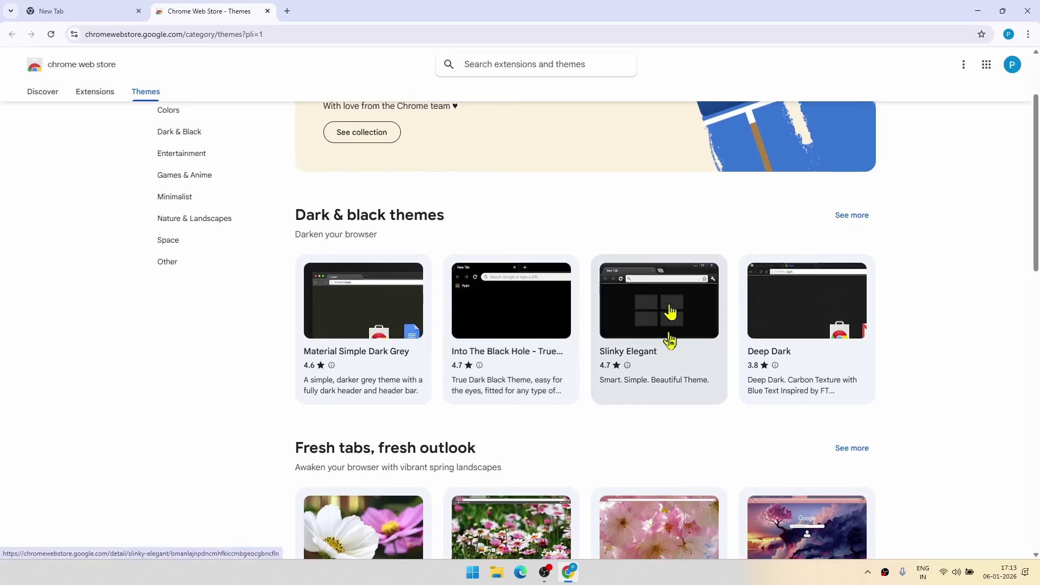
pyautogui.scroll(-1, 630, 431)
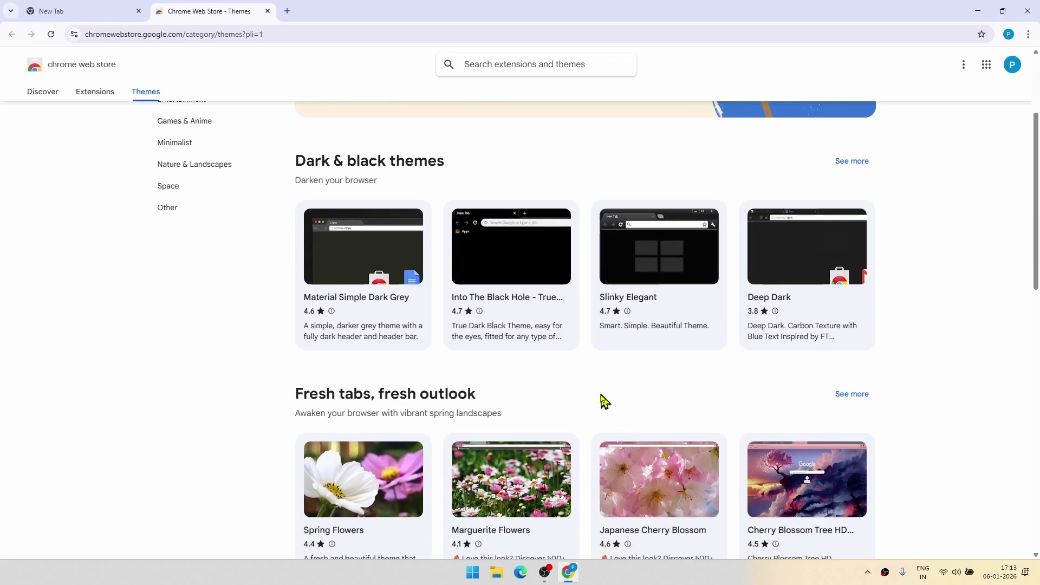
pyautogui.scroll(-2, 602, 399)
pyautogui.scroll(1, 601, 399)
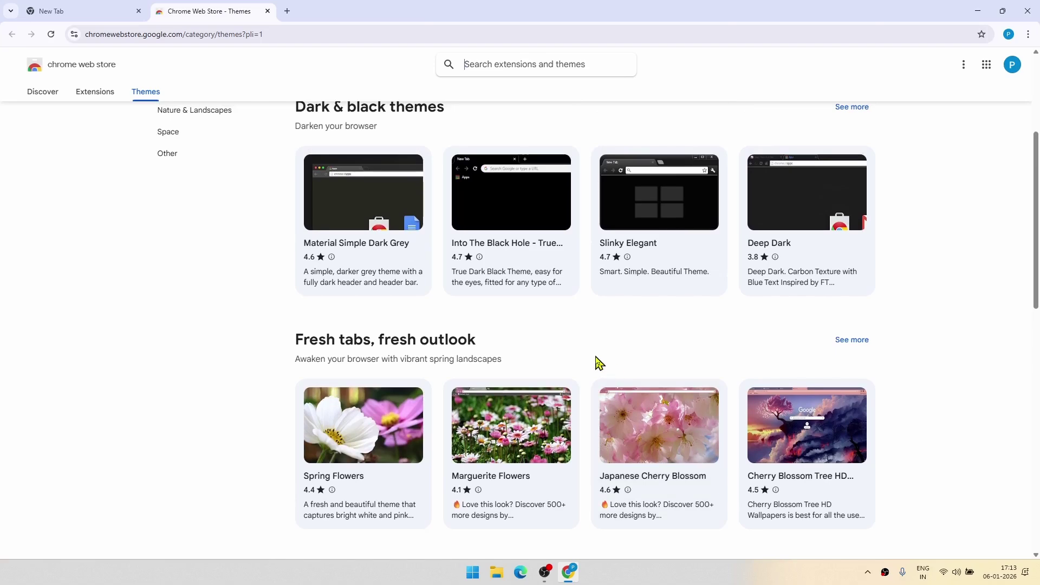
pyautogui.scroll(-7, 597, 361)
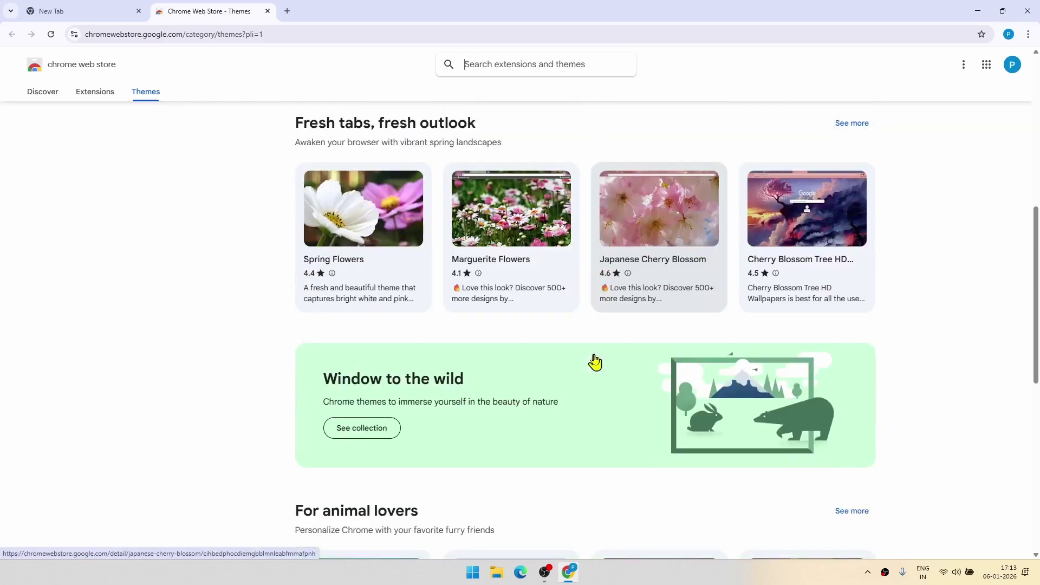
pyautogui.scroll(-2, 596, 358)
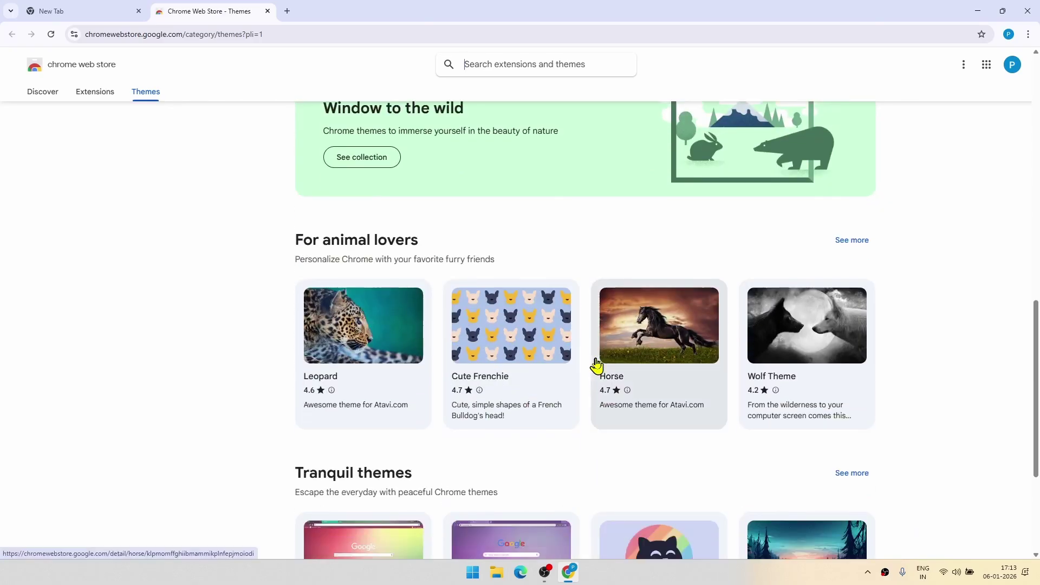
pyautogui.scroll(-2, 596, 359)
pyautogui.scroll(5, 596, 359)
pyautogui.scroll(9, 596, 366)
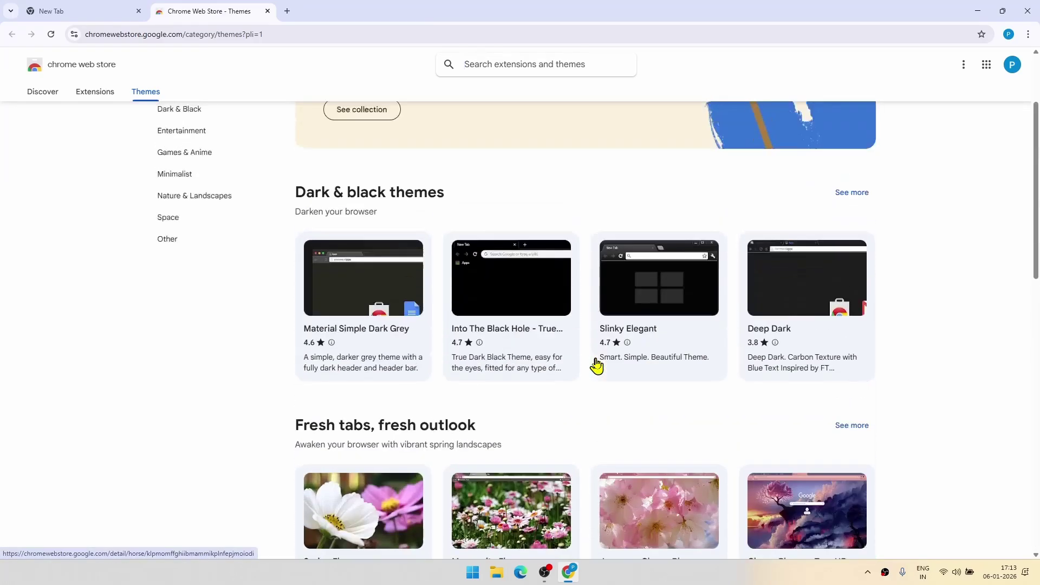
pyautogui.scroll(-1, 596, 366)
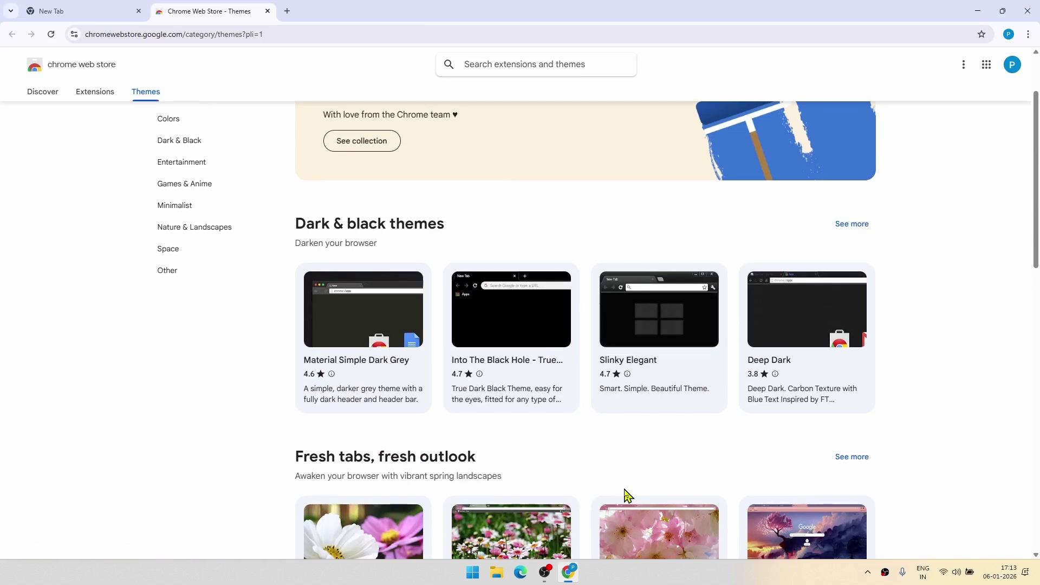
pyautogui.scroll(2, 626, 496)
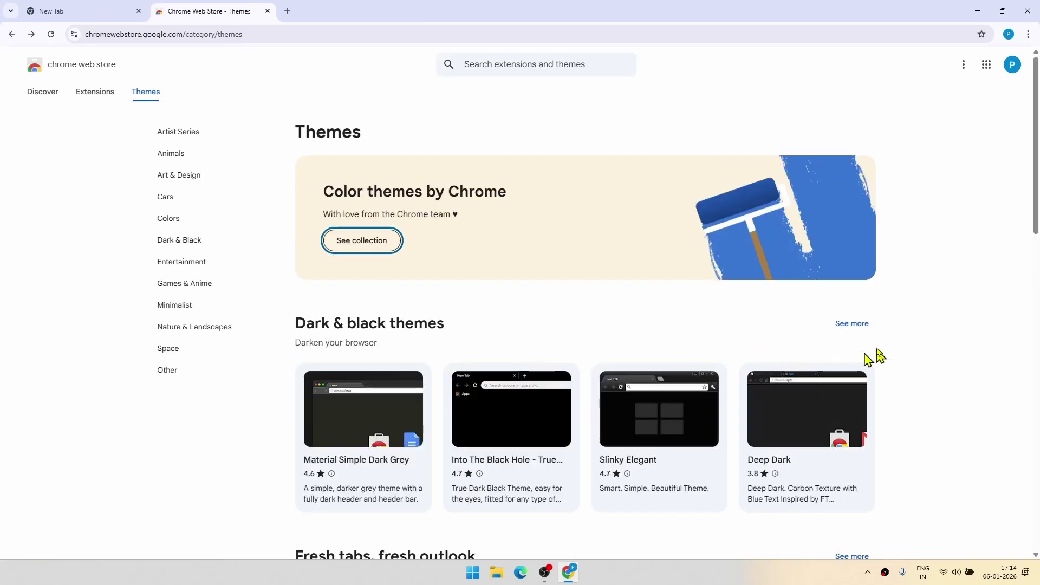
# Open the full Dark & black themes collection and look through its available themes
pyautogui.click(856, 325)
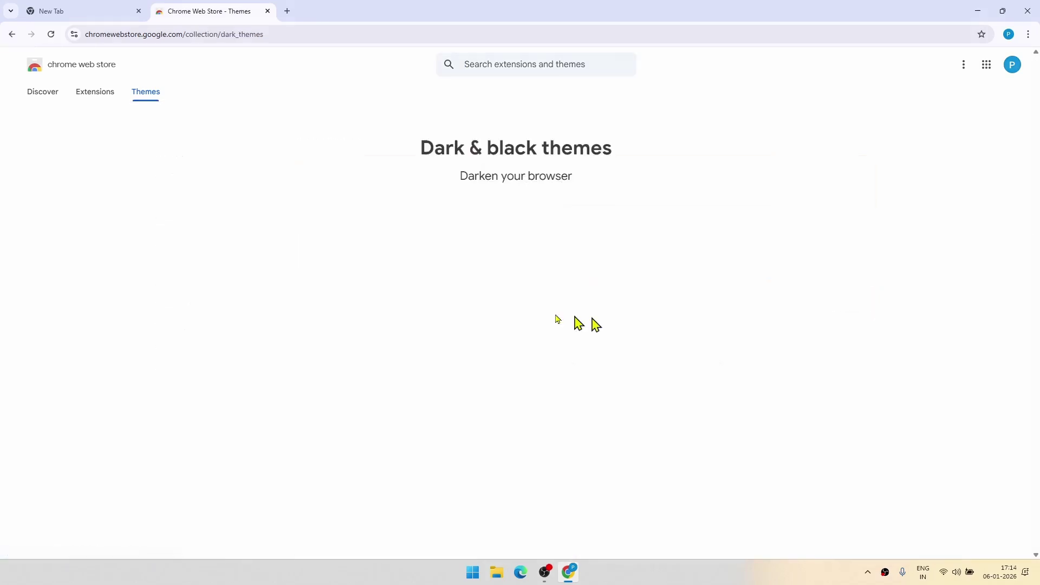
pyautogui.scroll(-3, 656, 374)
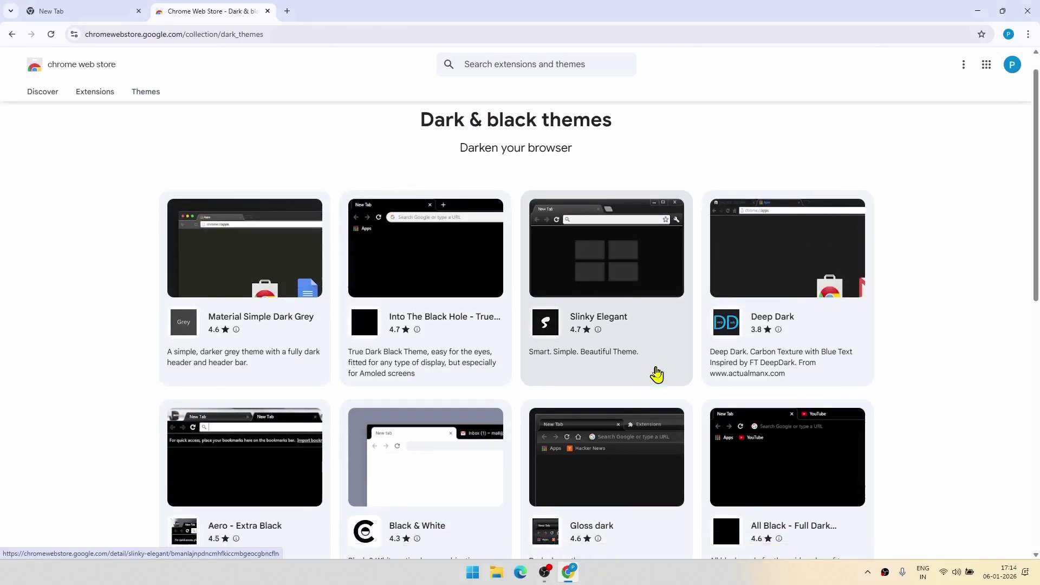
pyautogui.scroll(2, 655, 374)
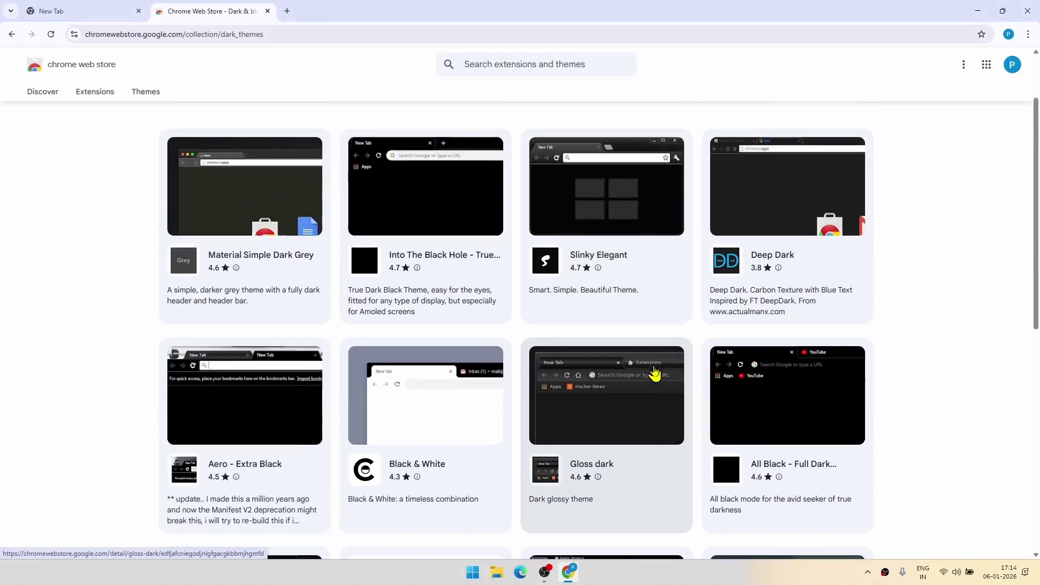
pyautogui.scroll(-4, 655, 373)
pyautogui.scroll(-3, 656, 373)
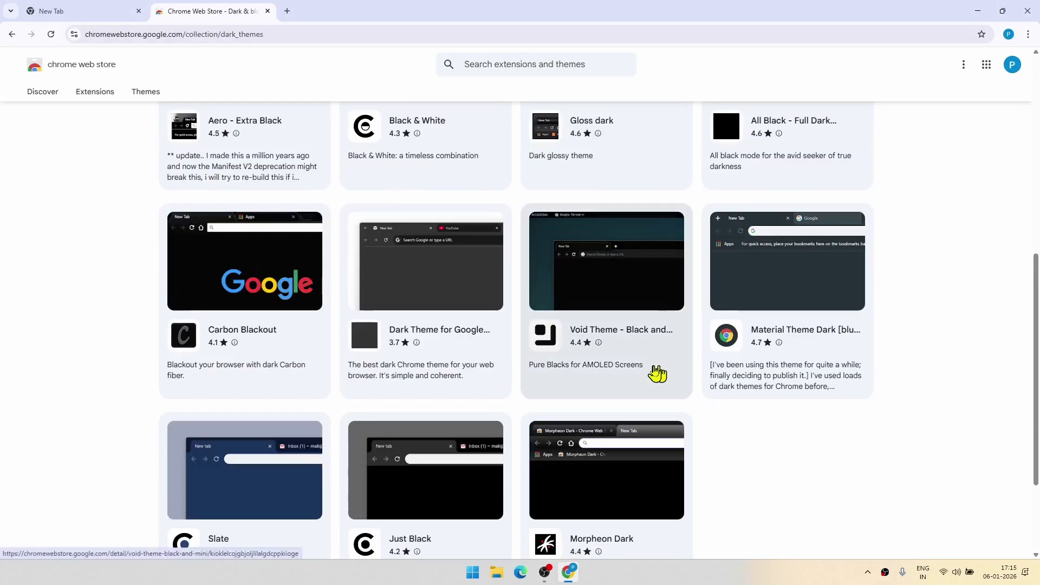
pyautogui.scroll(8, 320, 351)
# Add the Aero - Extra Black theme to Chrome and check its look on a new tab page
pyautogui.click(232, 474)
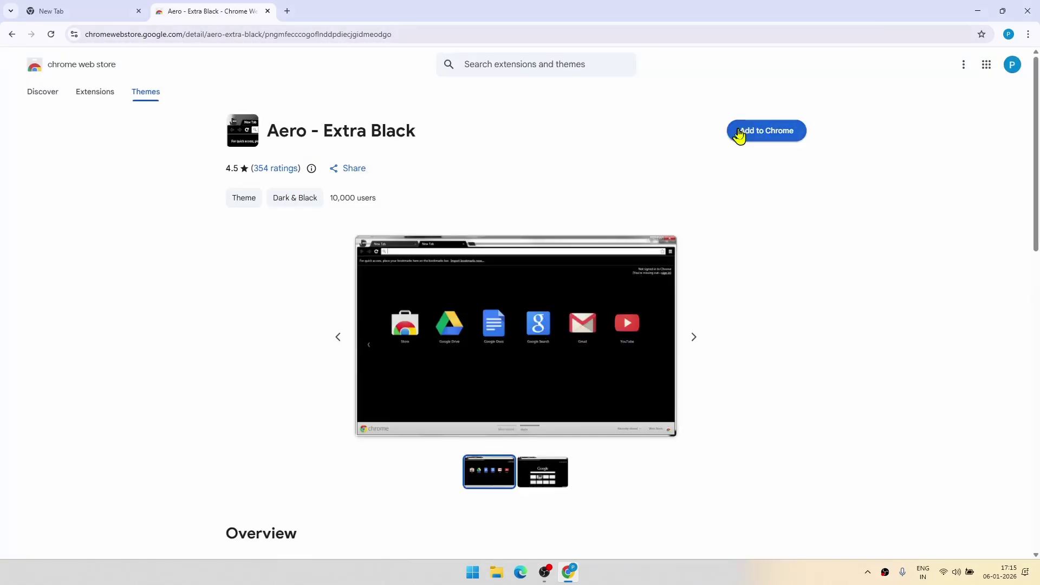
pyautogui.click(790, 136)
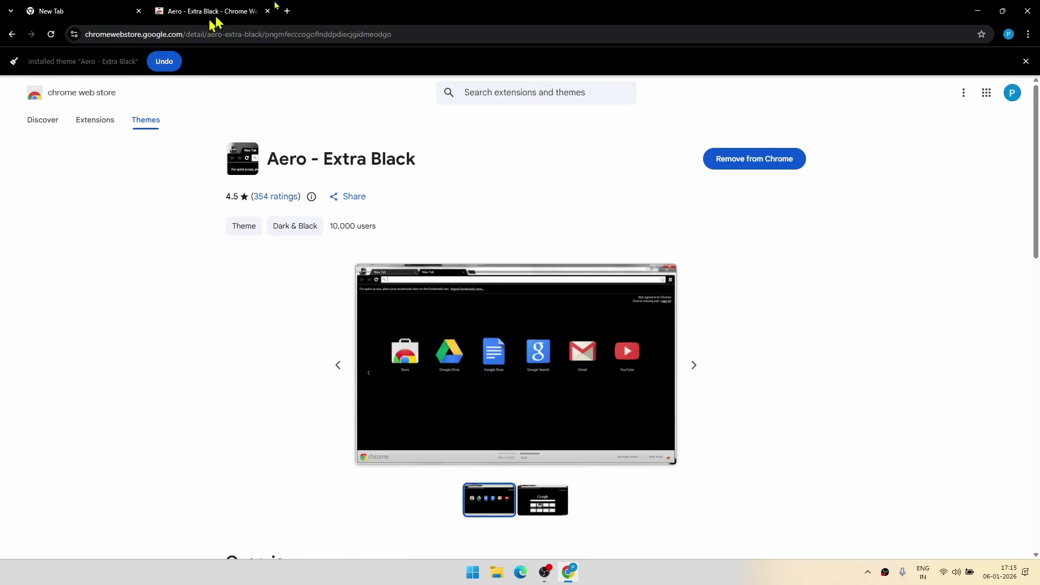
pyautogui.click(288, 12)
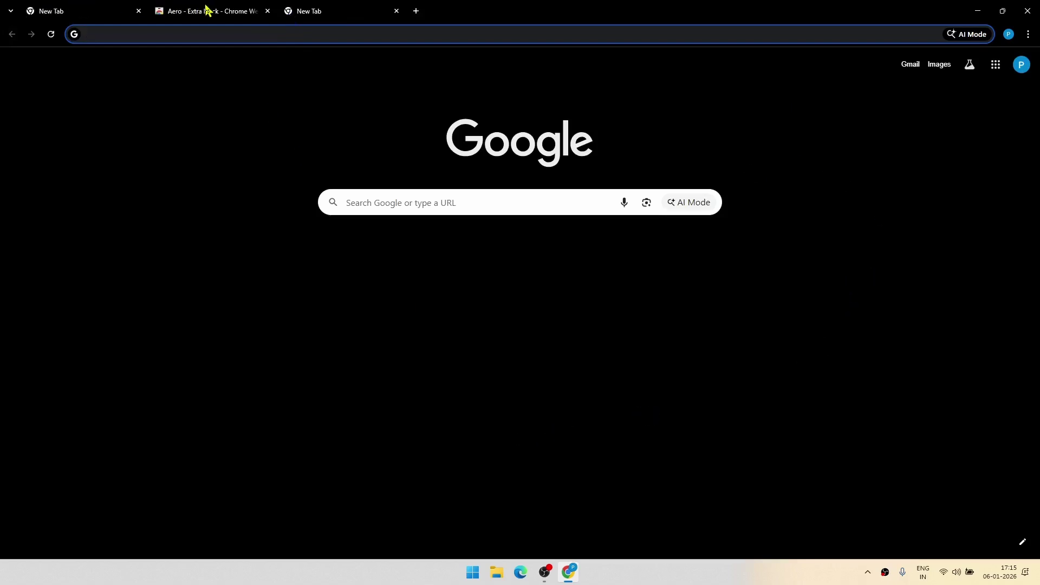
pyautogui.click(174, 13)
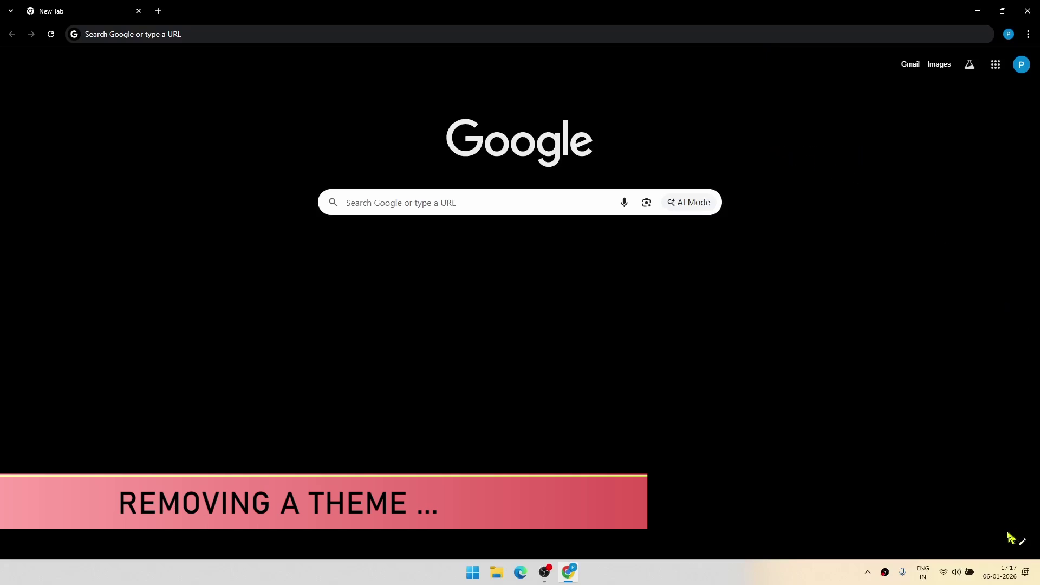
# Open the installed Aero - Extra Black theme's store page from Chrome's customization settings, remove the theme and return to the new tab page
pyautogui.click(1022, 543)
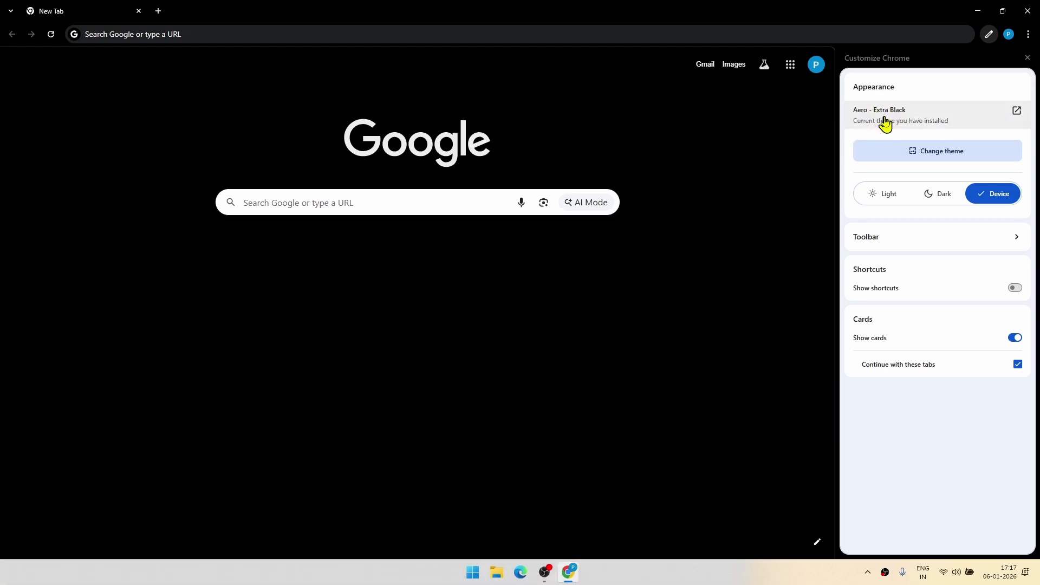
pyautogui.click(979, 119)
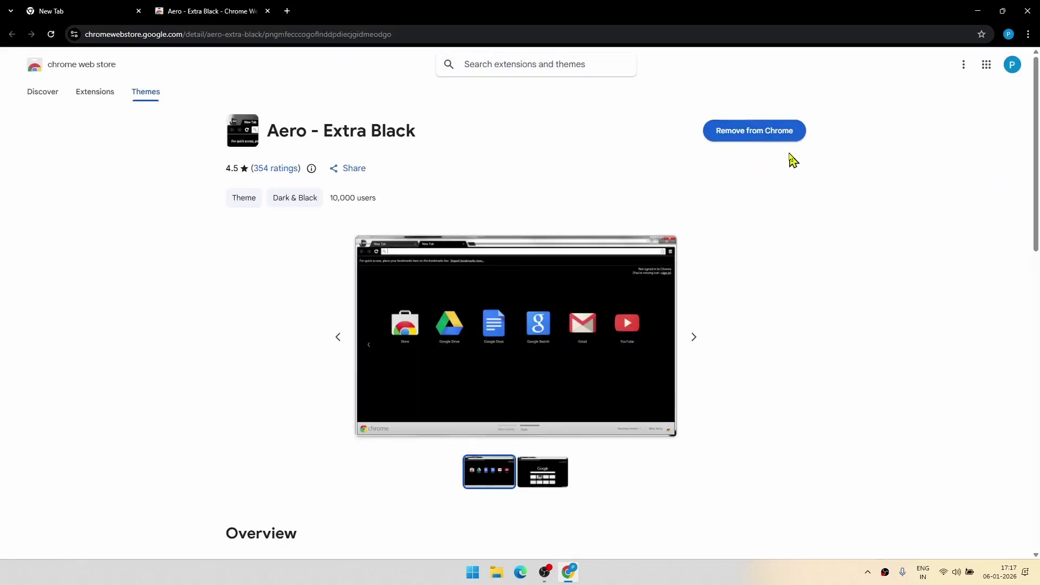
pyautogui.click(748, 135)
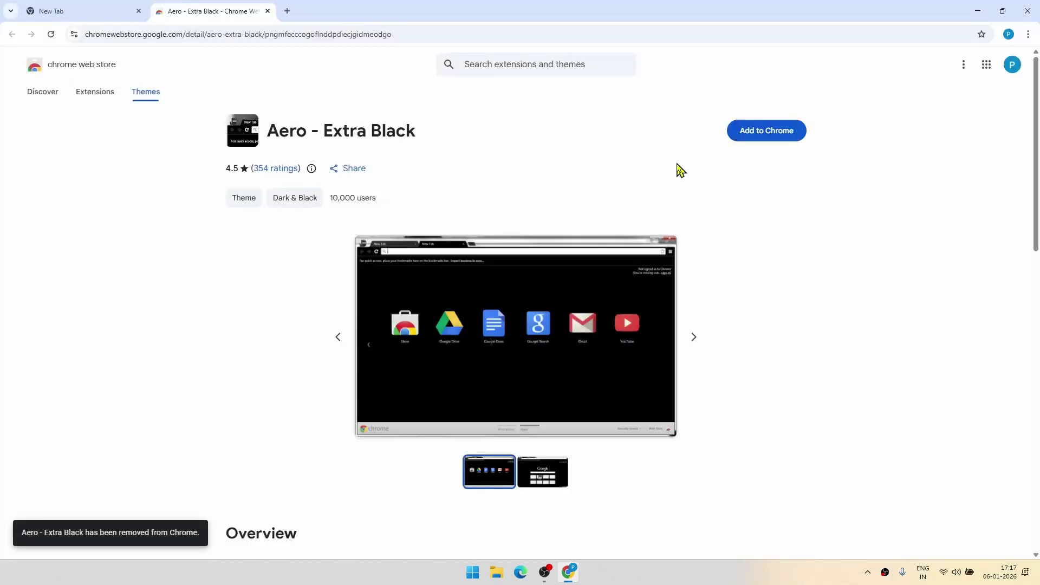
pyautogui.click(50, 14)
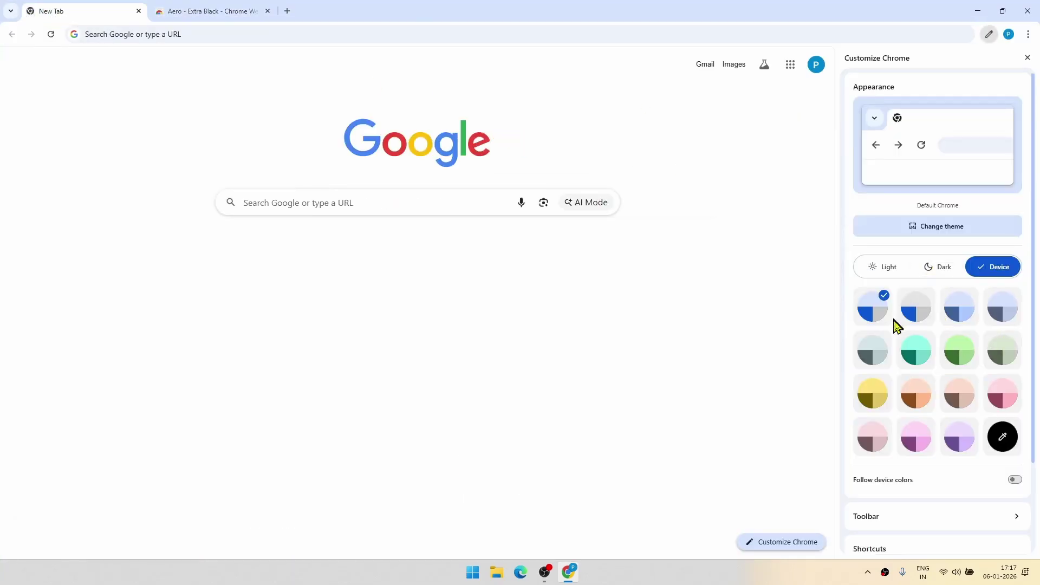